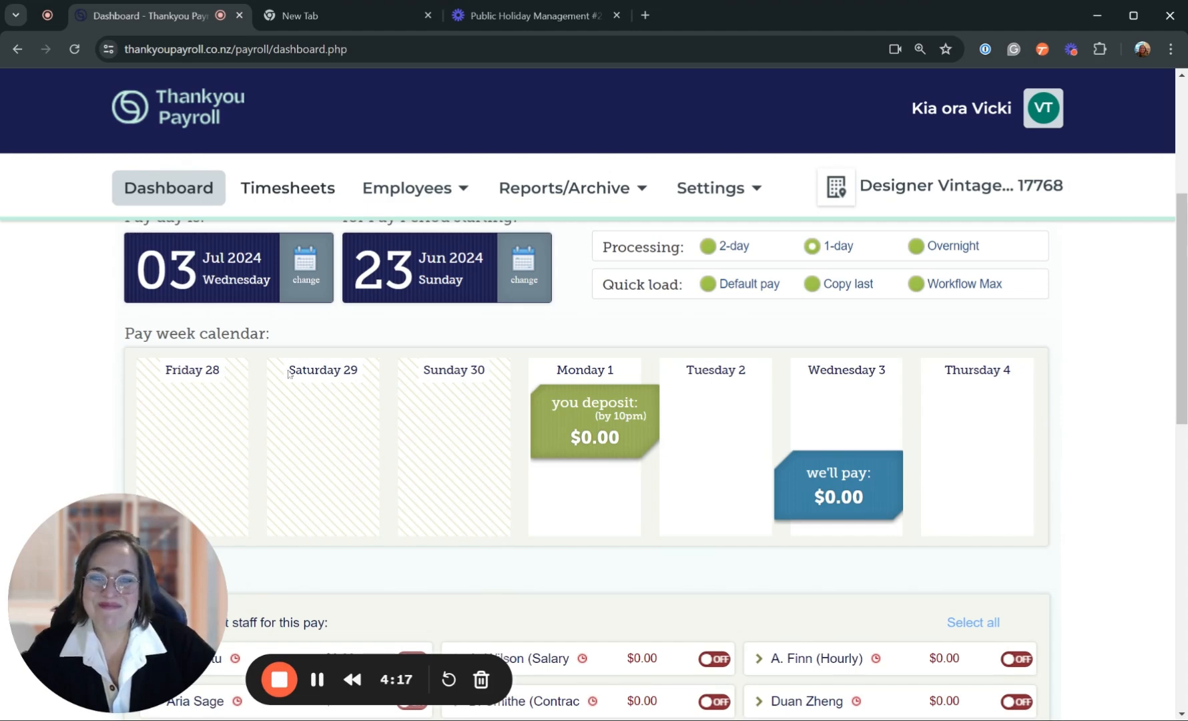
- Include the employee listed directly above "Summary and payslips" in this pay and open their timesheet
scroll(444, 405, down, 3)
scroll(446, 408, down, 3)
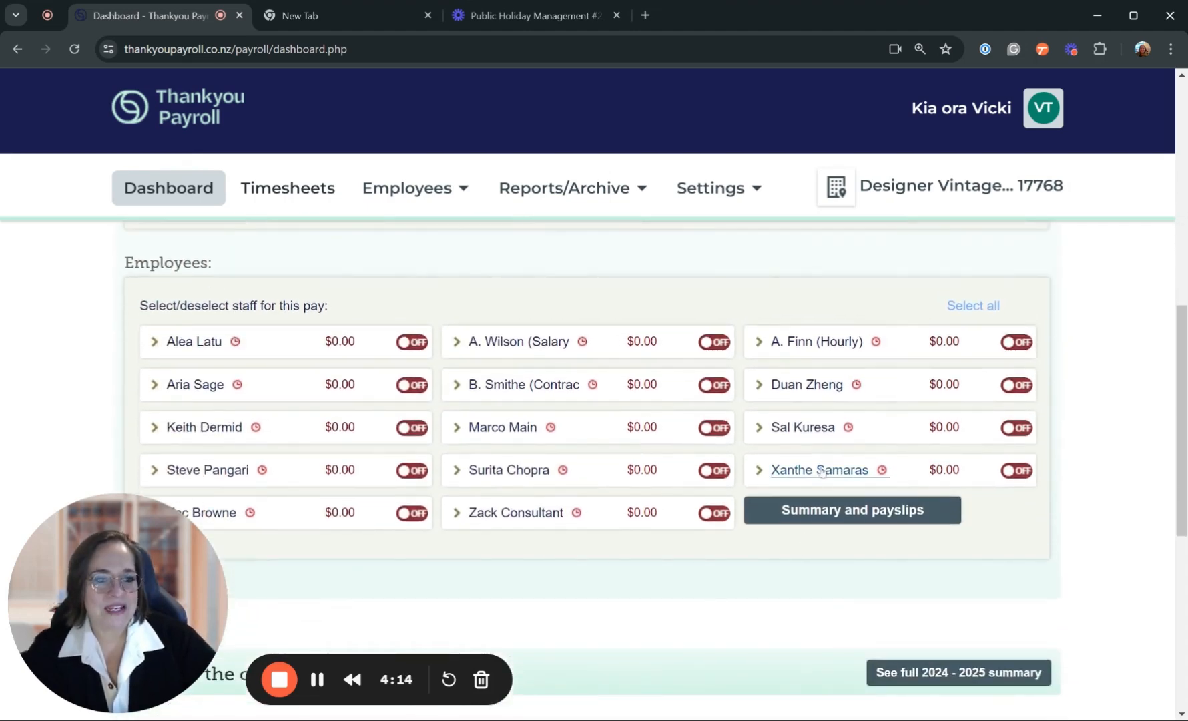
click(1013, 473)
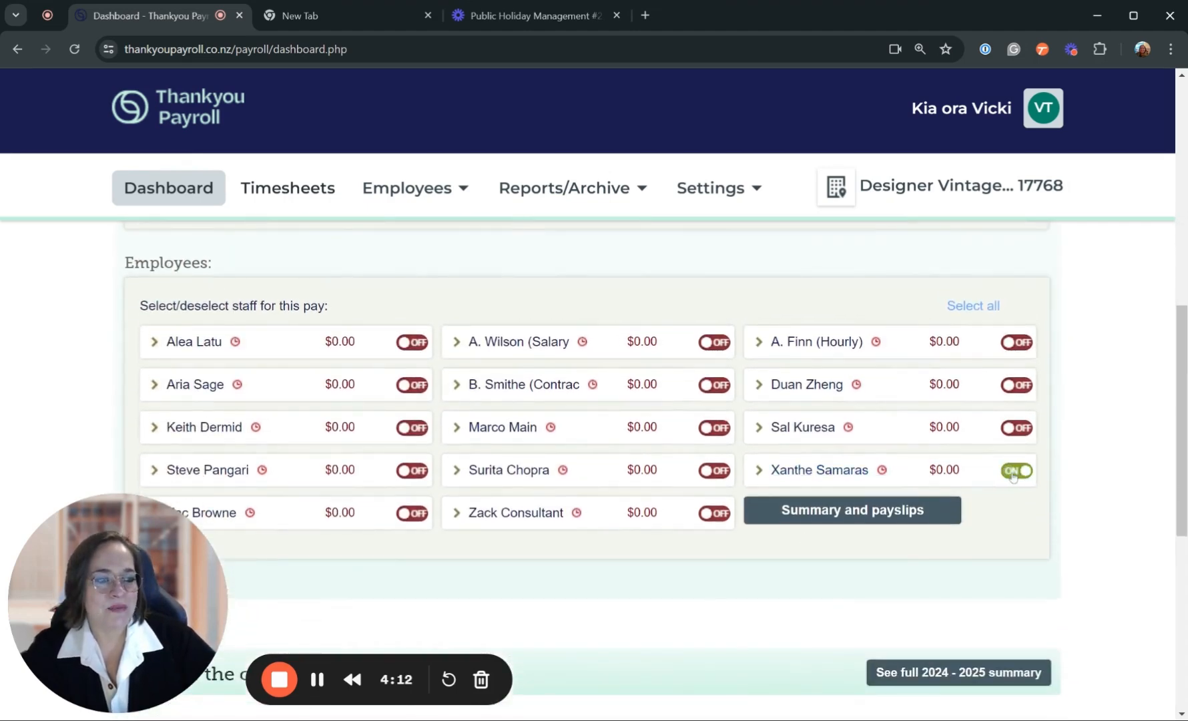
click(825, 474)
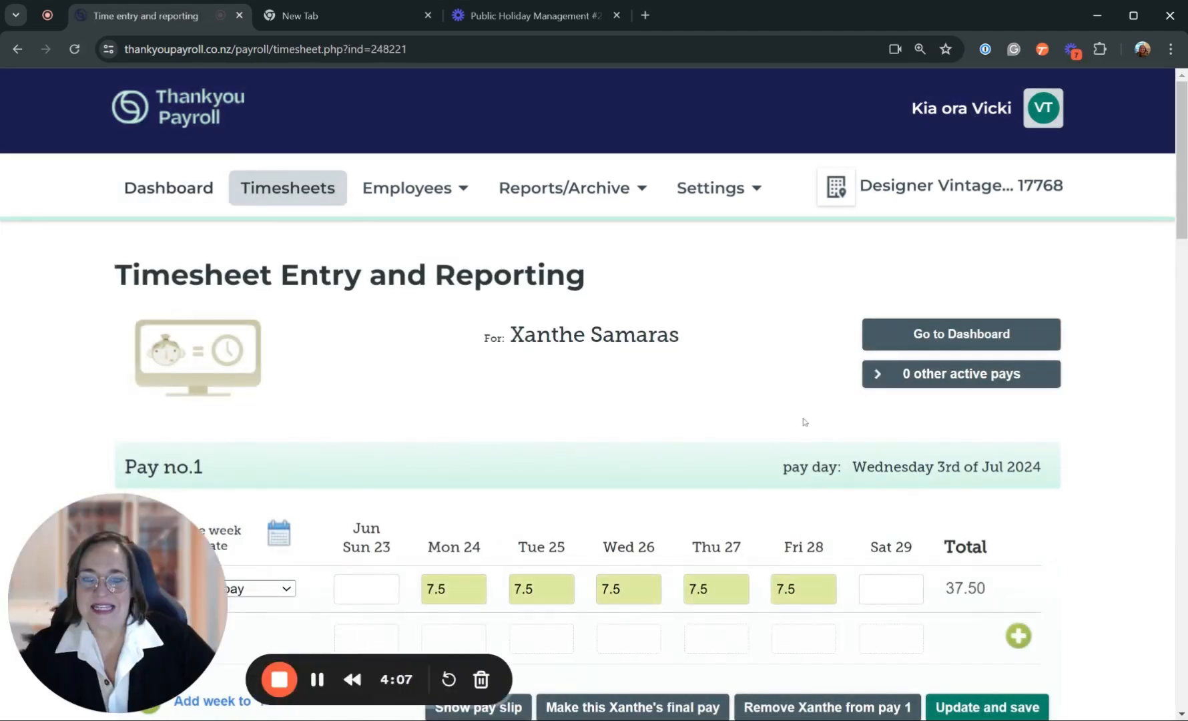
scroll(805, 425, down, 3)
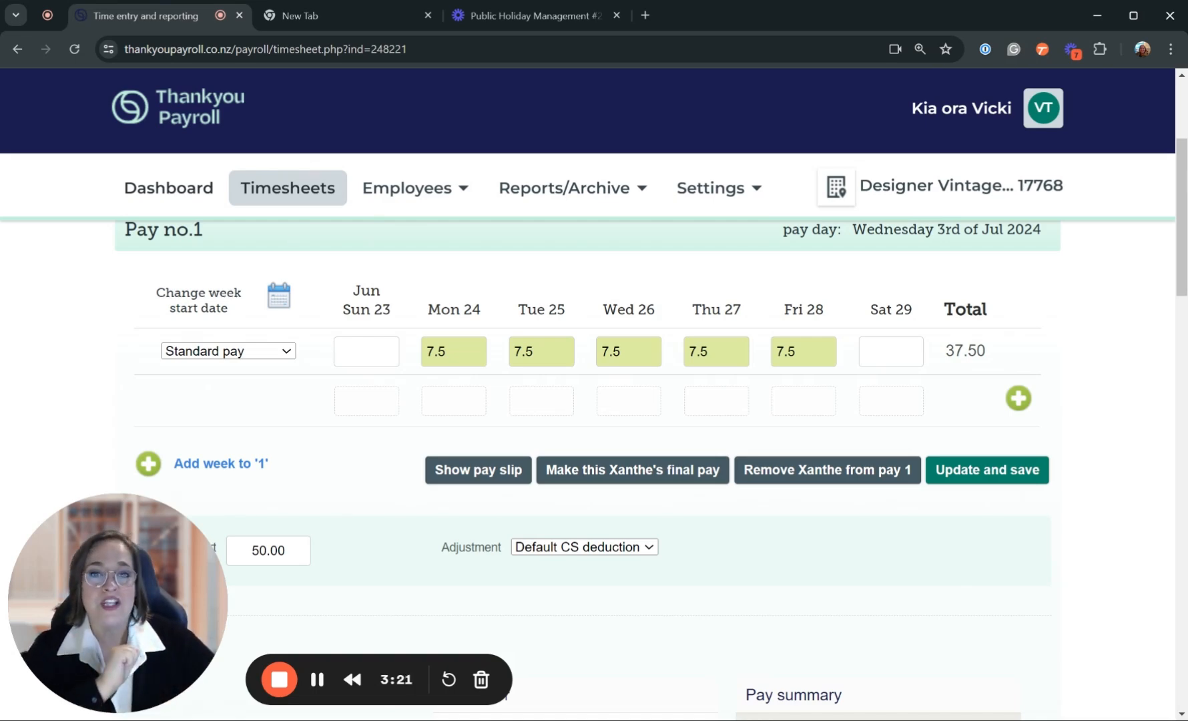
- Open the employee's profile and review their standard pay rate, tax code and default daily hours
scroll(749, 402, up, 2)
mouse_move(428, 217)
scroll(428, 218, down, 1)
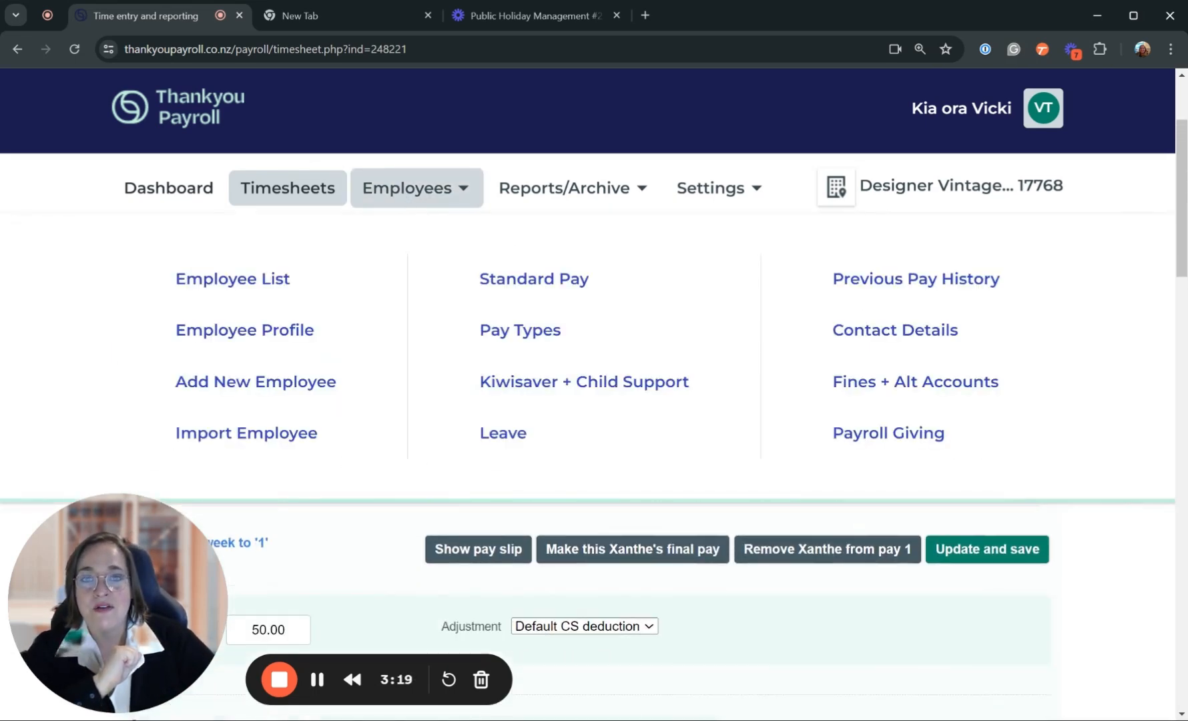
click(288, 334)
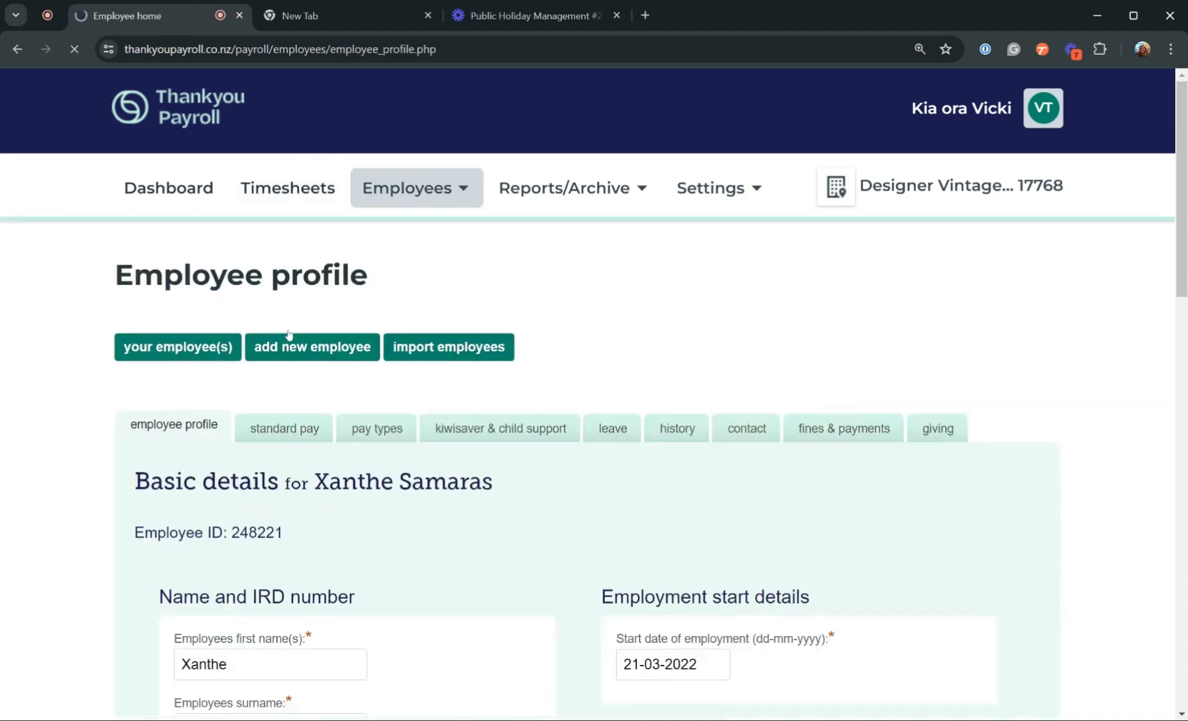
scroll(529, 388, down, 2)
scroll(507, 377, down, 1)
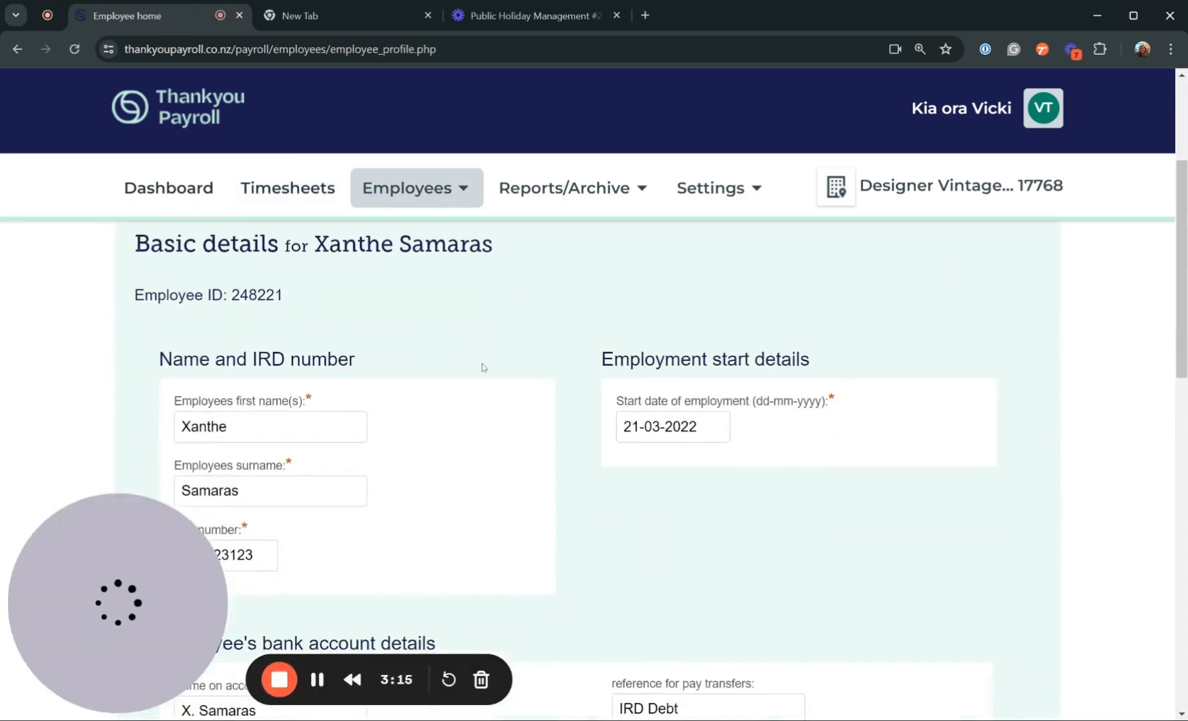
scroll(485, 366, up, 3)
click(285, 348)
scroll(617, 409, down, 5)
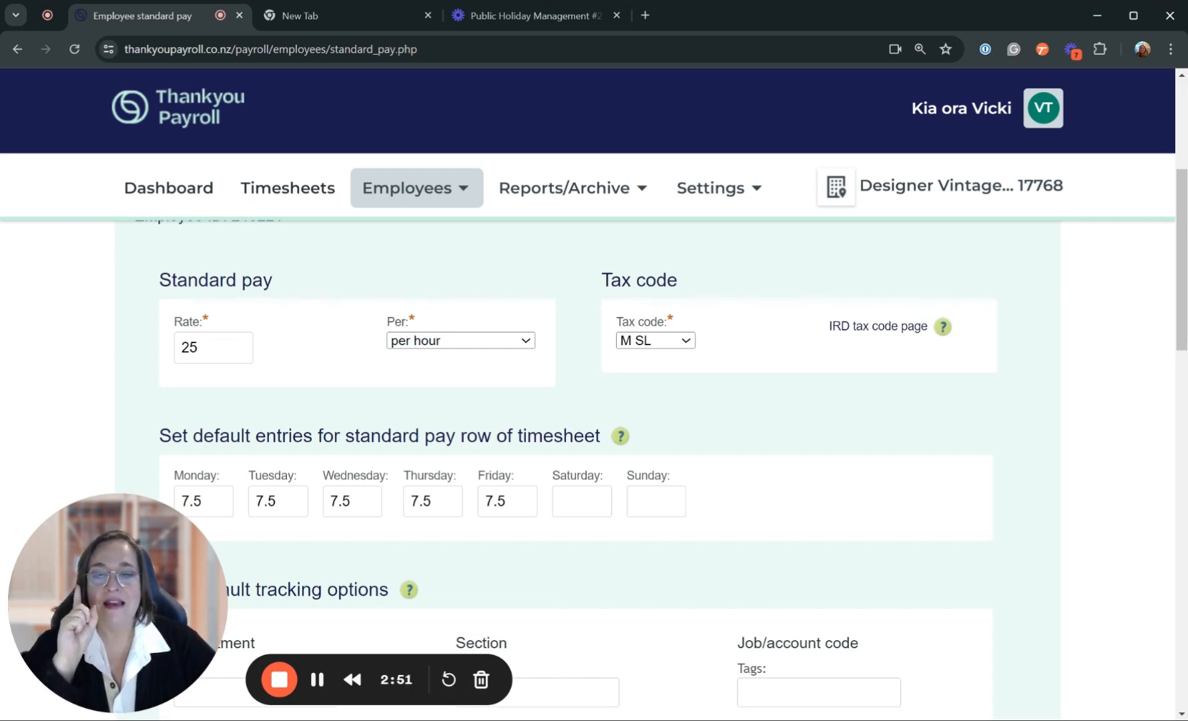
- Review the employee's custom pay types and allowances, including the Penal Rate PH entry
scroll(311, 368, up, 3)
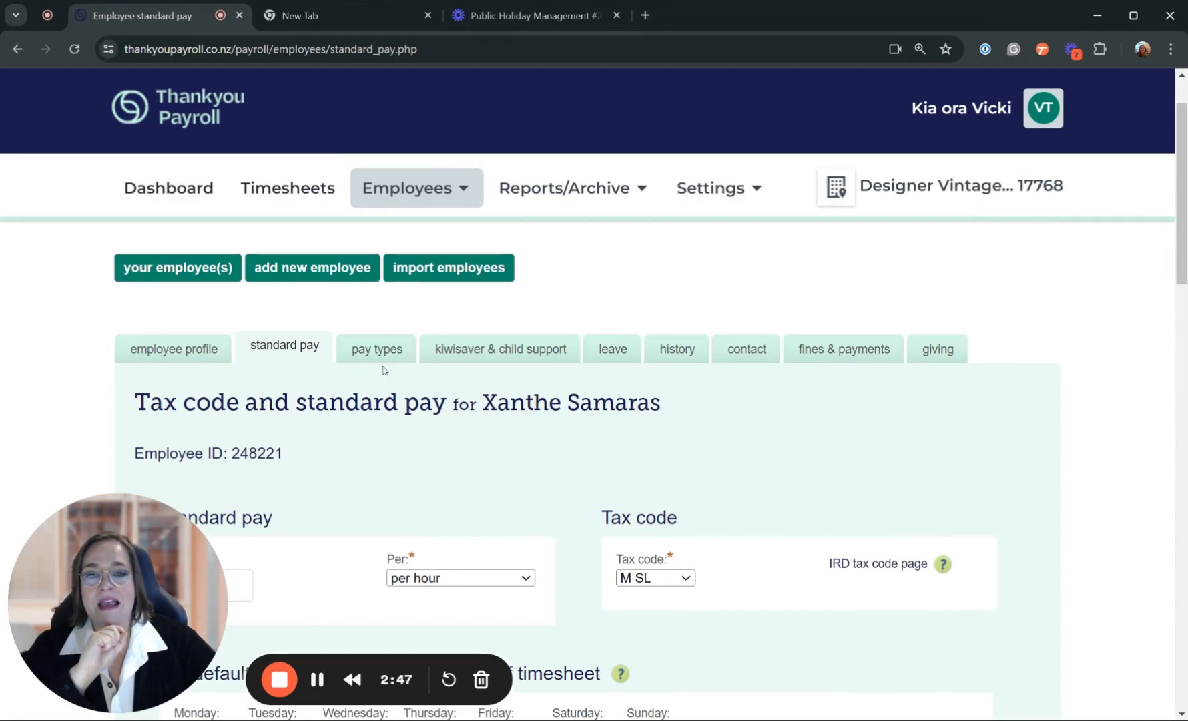
click(377, 349)
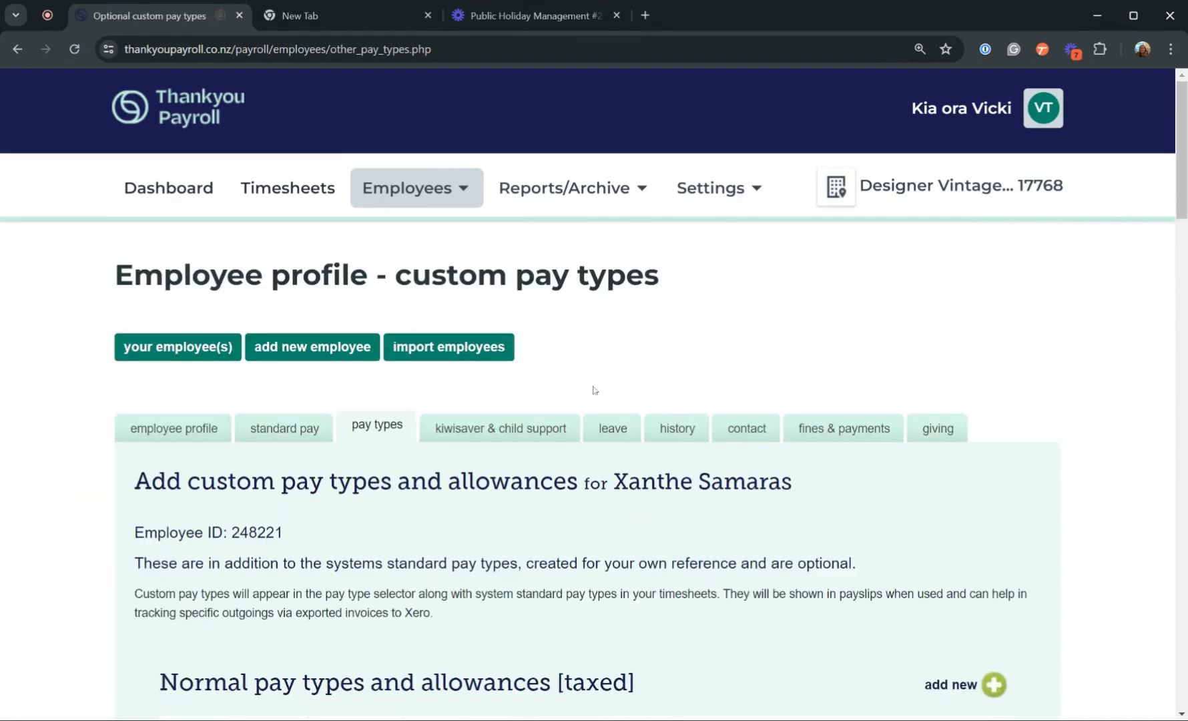
scroll(605, 389, down, 10)
scroll(605, 390, down, 7)
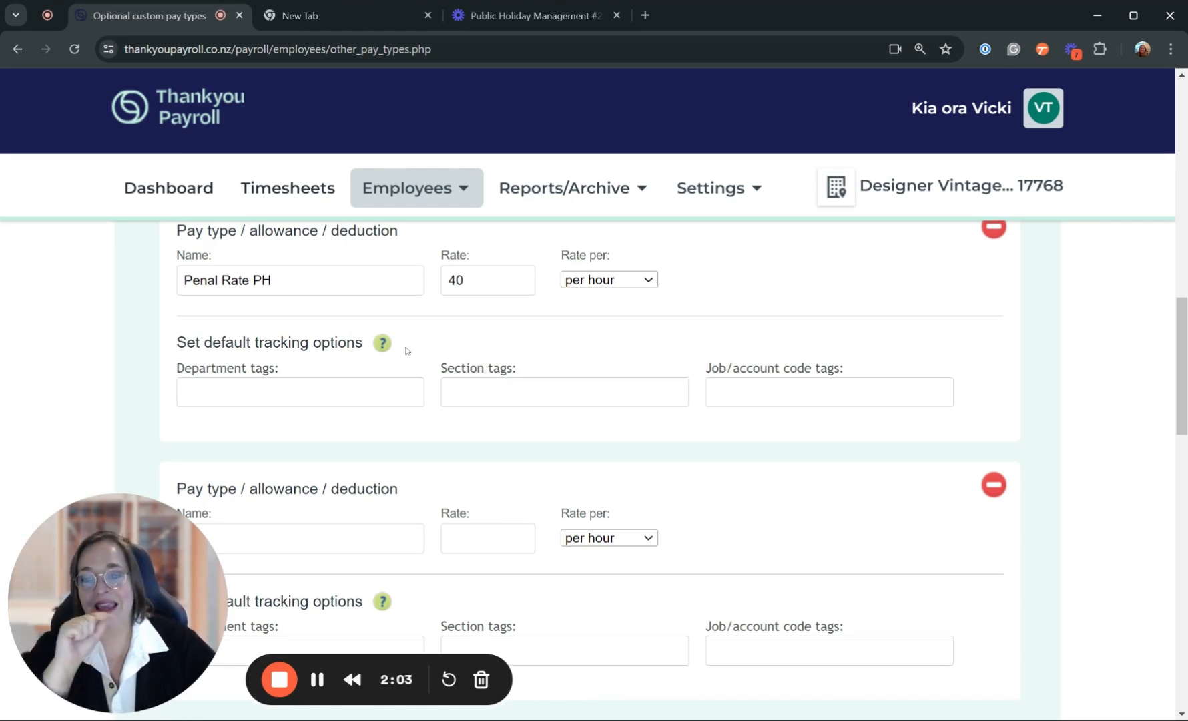
scroll(407, 350, up, 6)
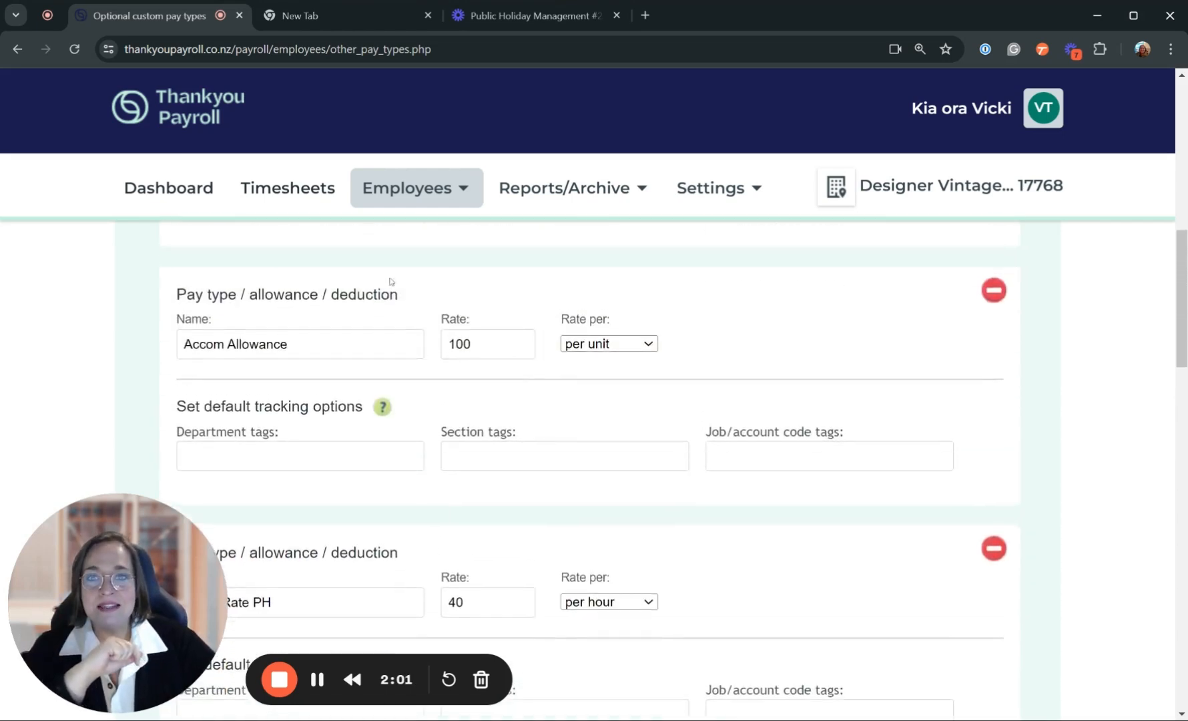
- Return to the employee's timesheet and add a Penal Rate PH row with 5 hours on Fri 28
click(300, 193)
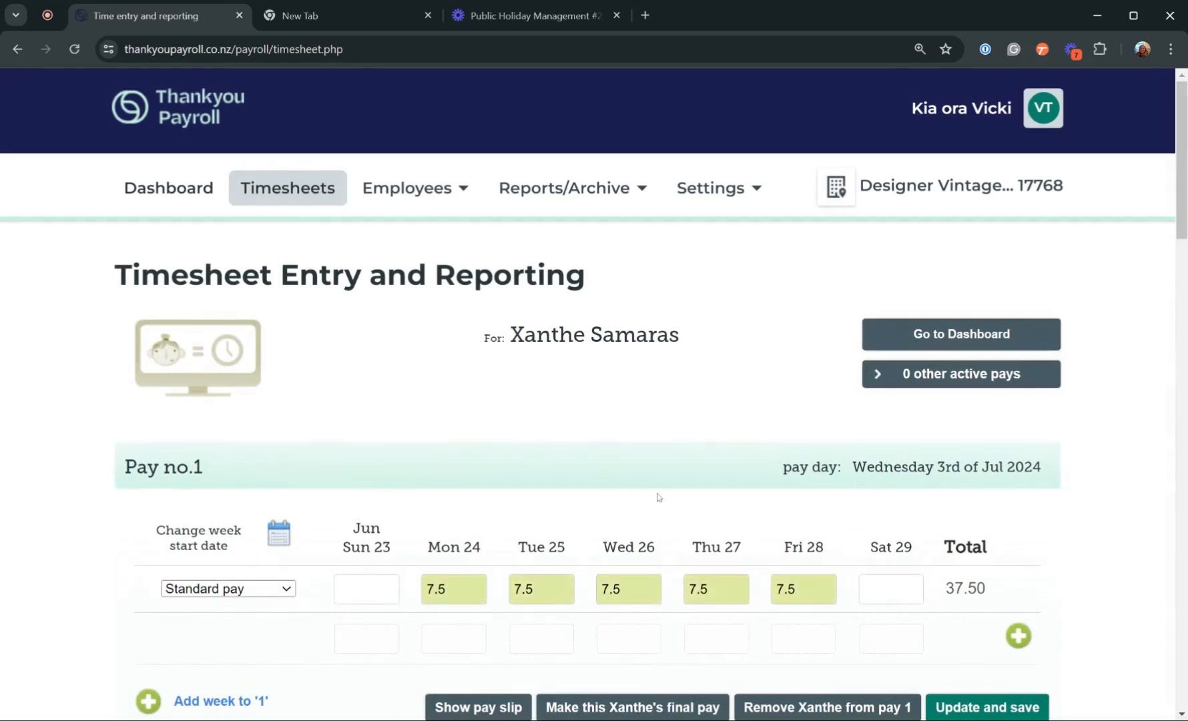
scroll(641, 493, down, 1)
scroll(605, 467, down, 2)
scroll(599, 468, down, 1)
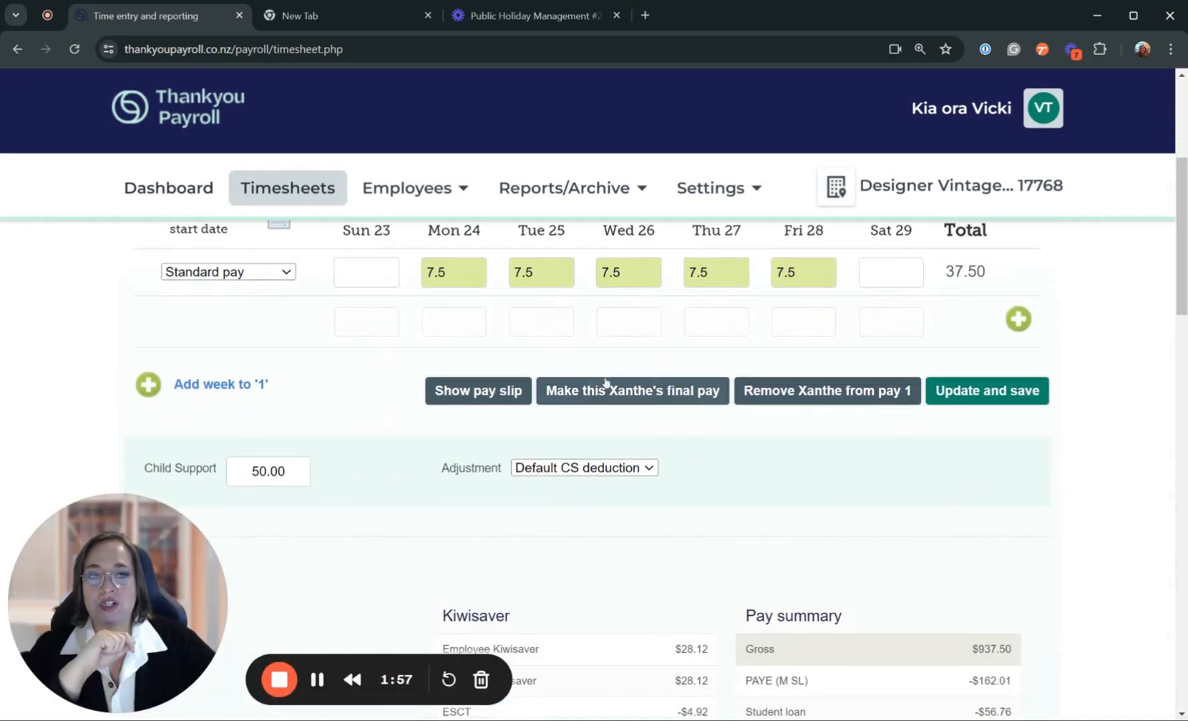
click(1018, 319)
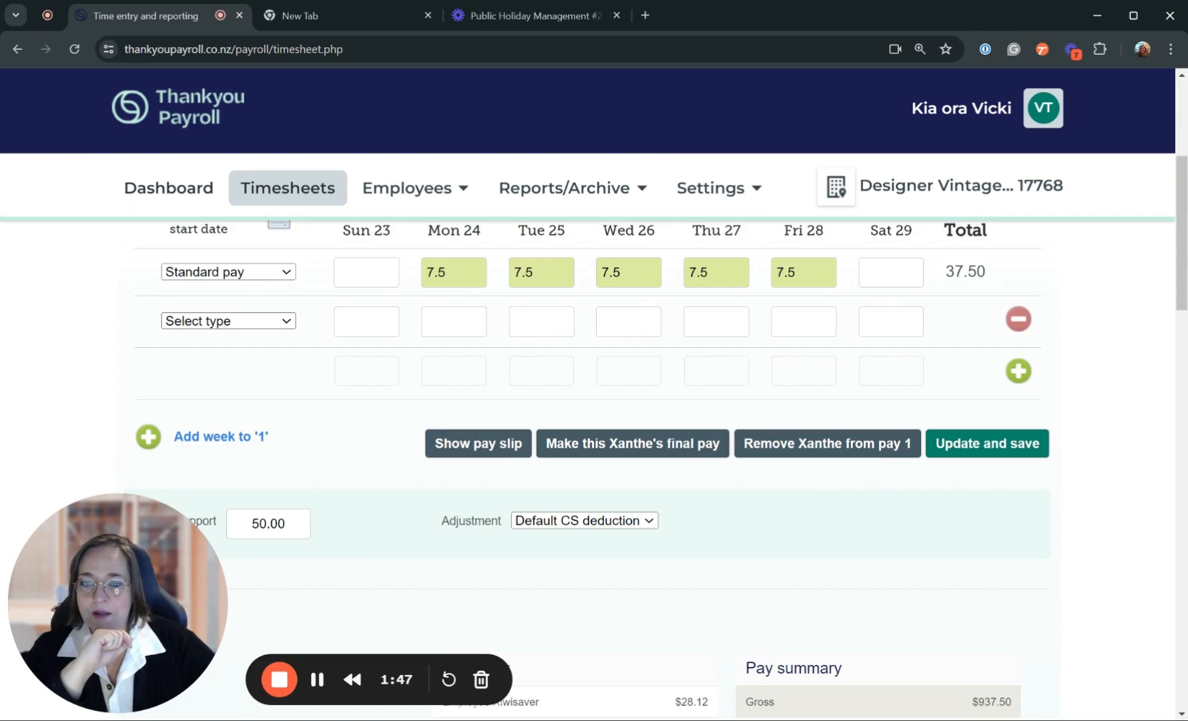
click(303, 417)
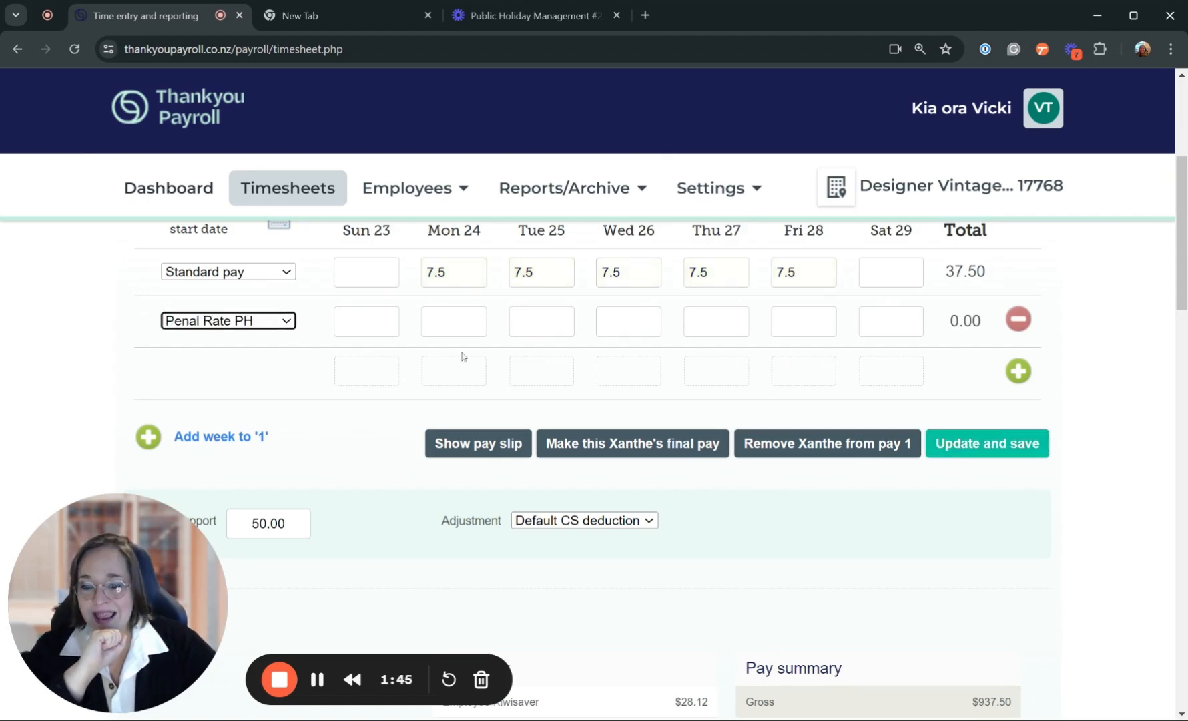
scroll(805, 302, up, 1)
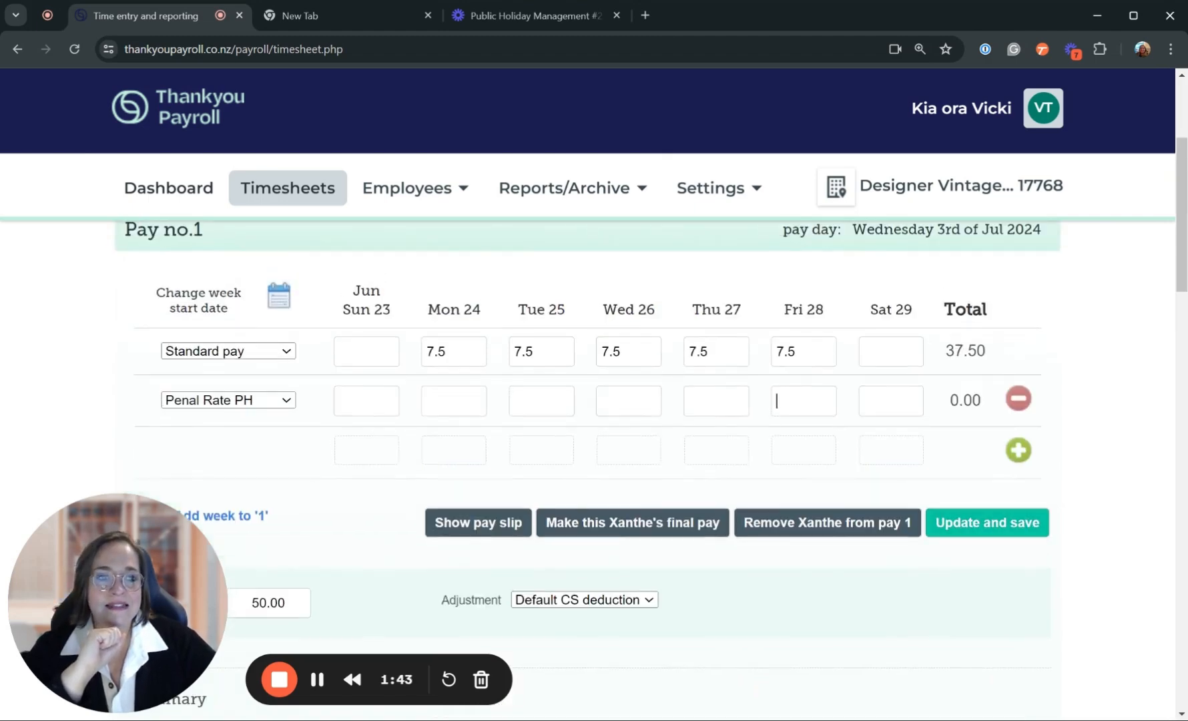
click(803, 401)
text(5)
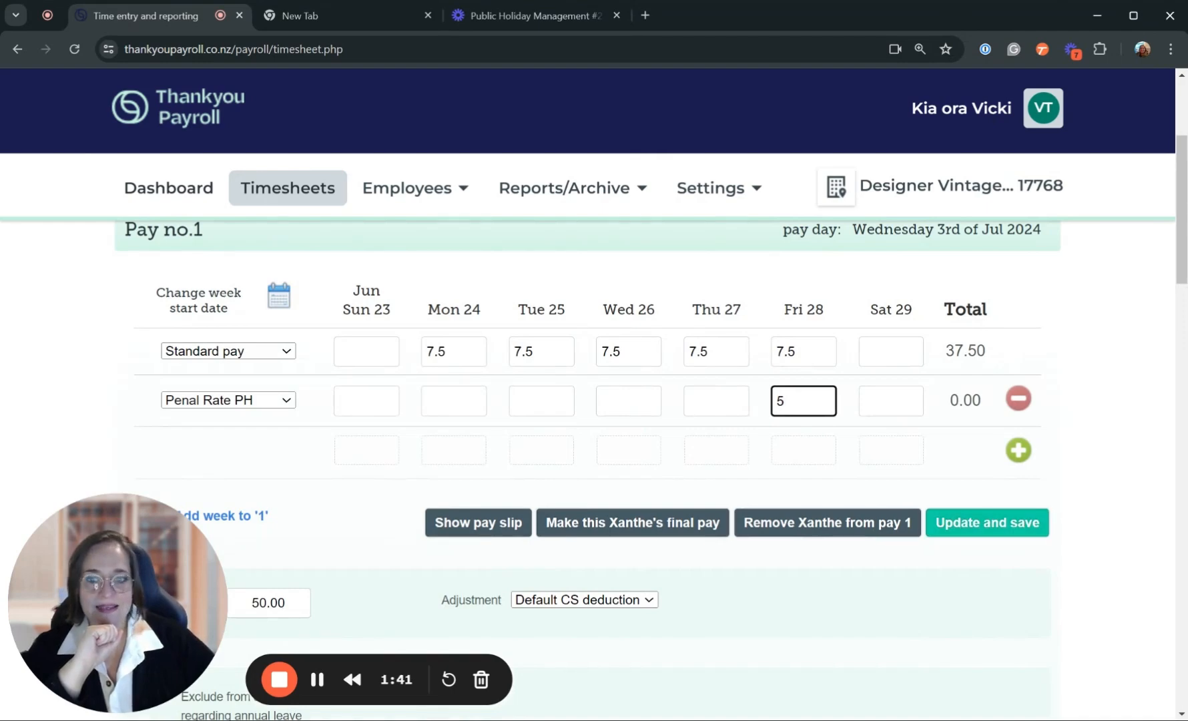
- Clear the Standard pay hours on Fri 28 and save the timesheet
drag(801, 352, 774, 351)
key(BackSpace)
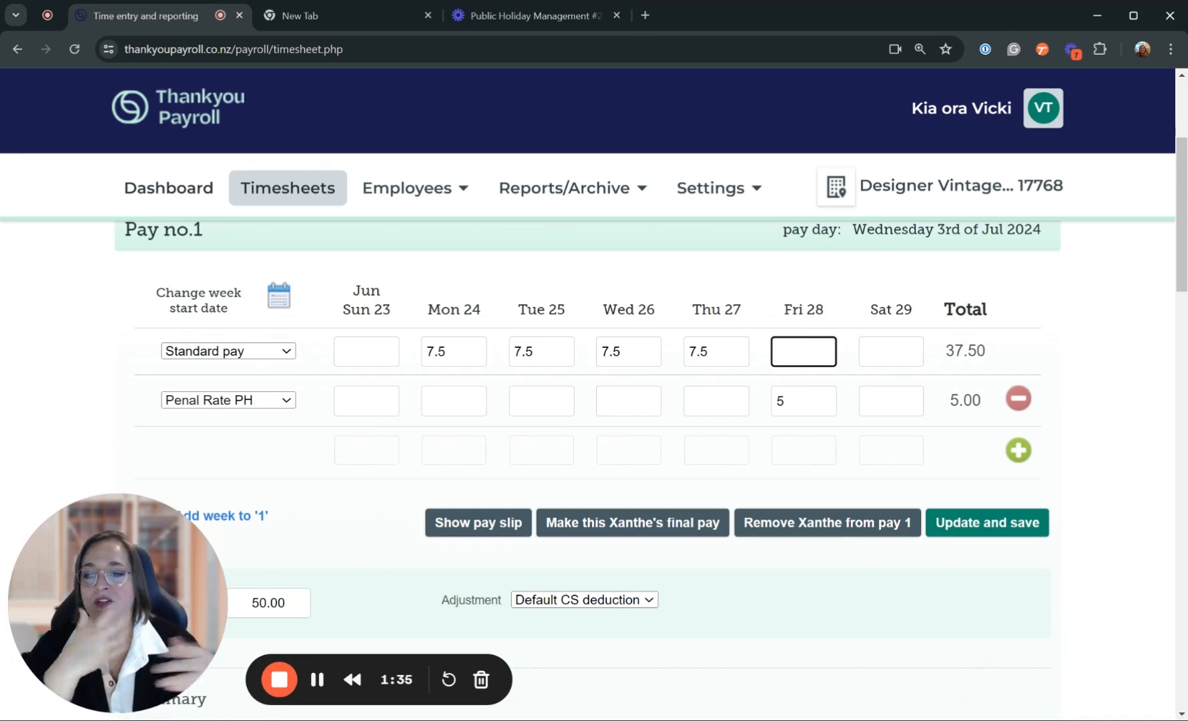
click(968, 524)
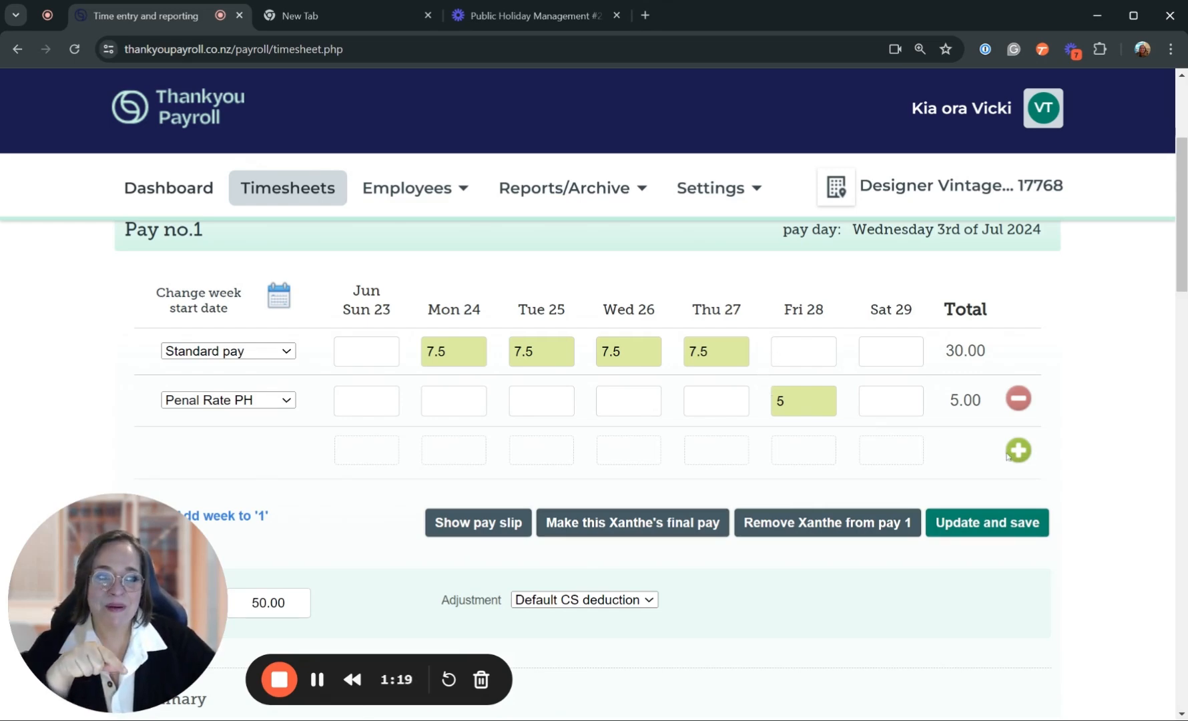
- Add an Alt Hol [+](days) row with 1 day on Fri 28 and save the timesheet
click(1017, 451)
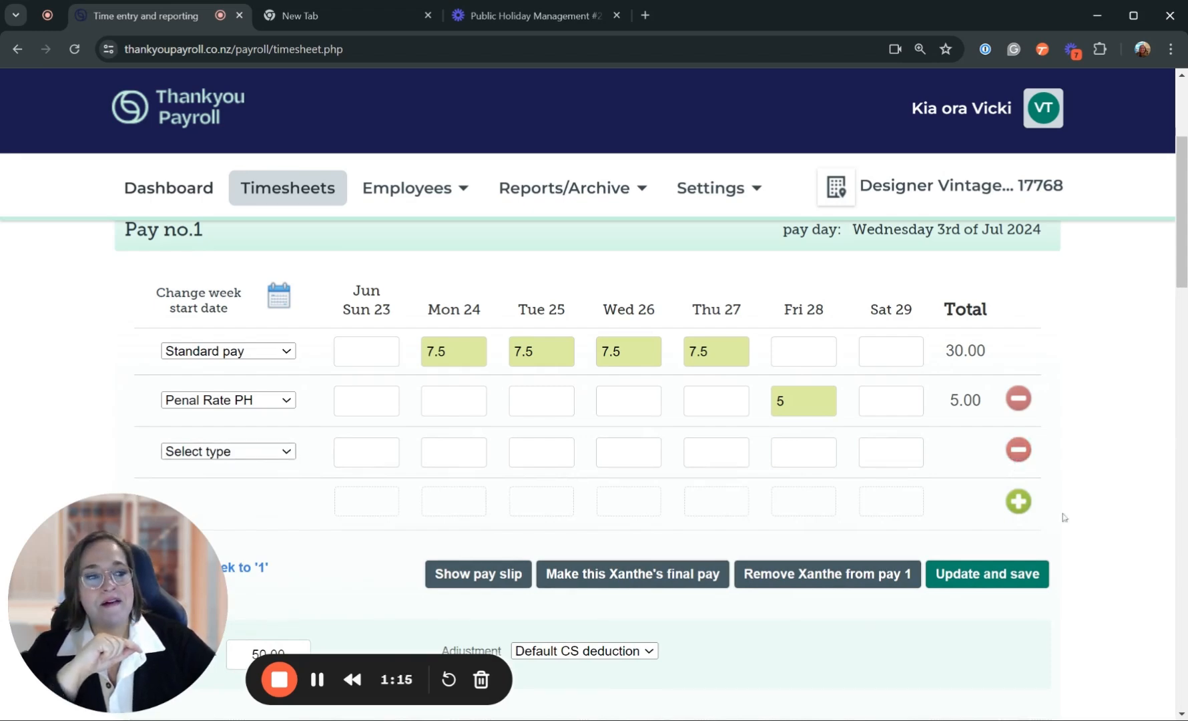
scroll(527, 399, down, 1)
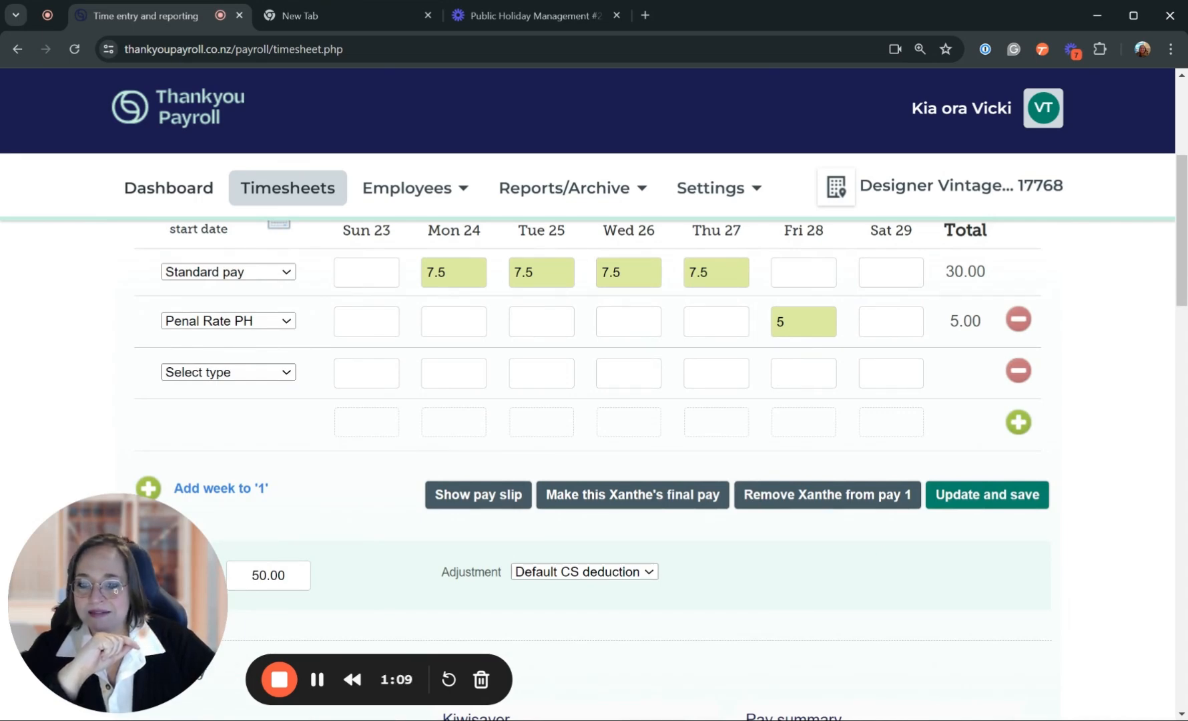
click(242, 431)
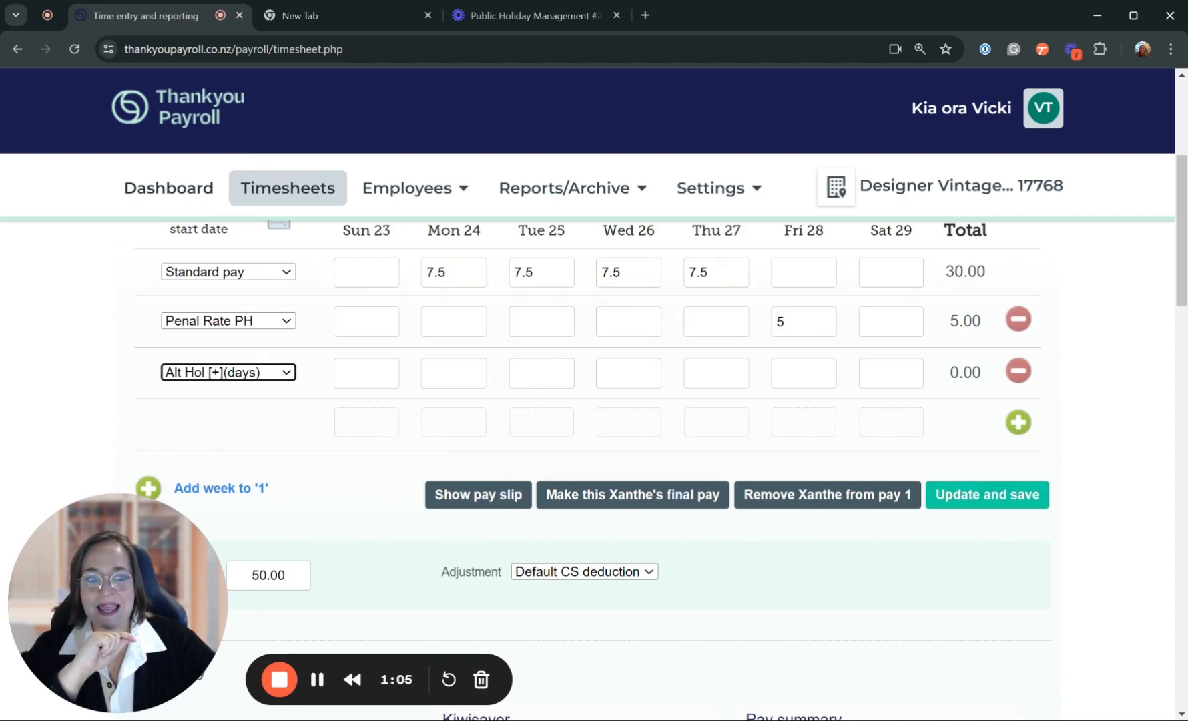
click(803, 373)
text(1)
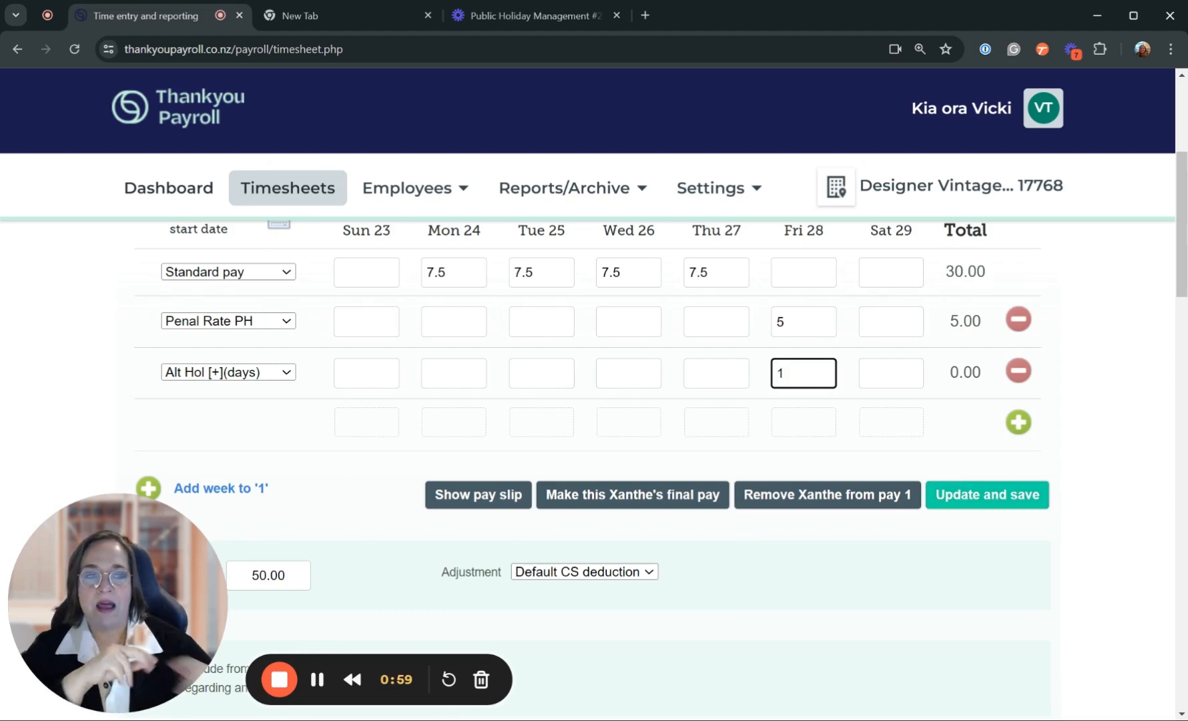
click(971, 500)
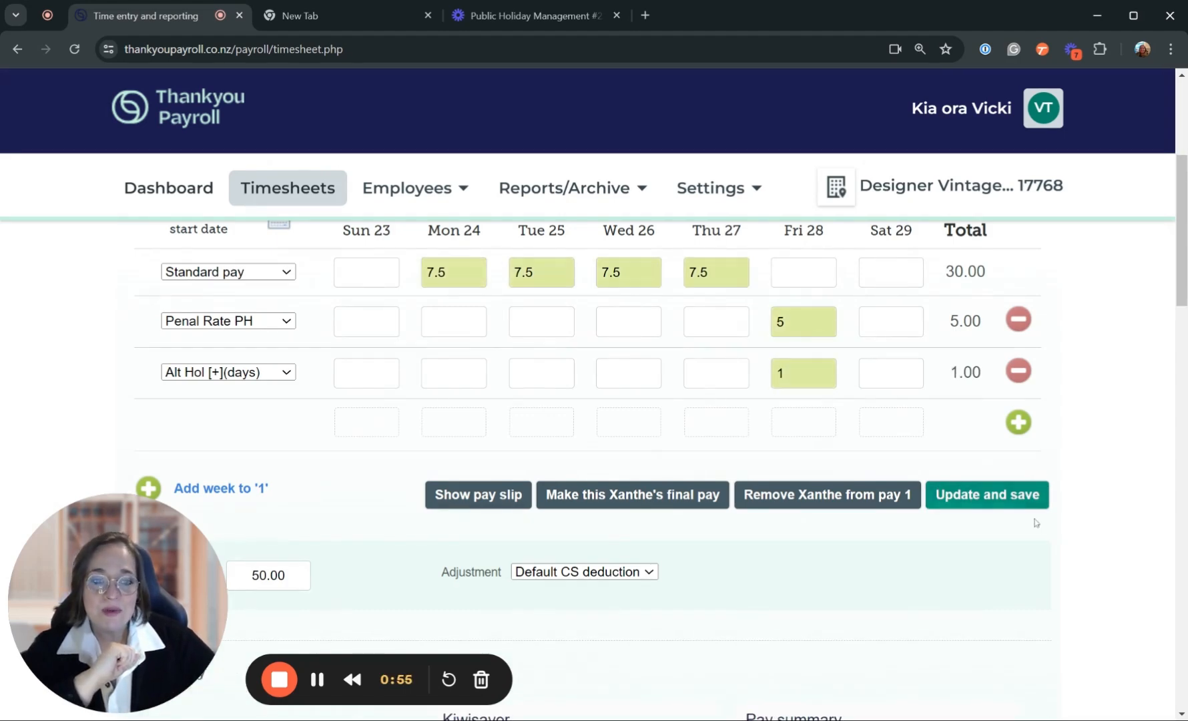
- Check the costing/tracking value of the Penal Rate PH entry on Fri 28
scroll(827, 432, up, 1)
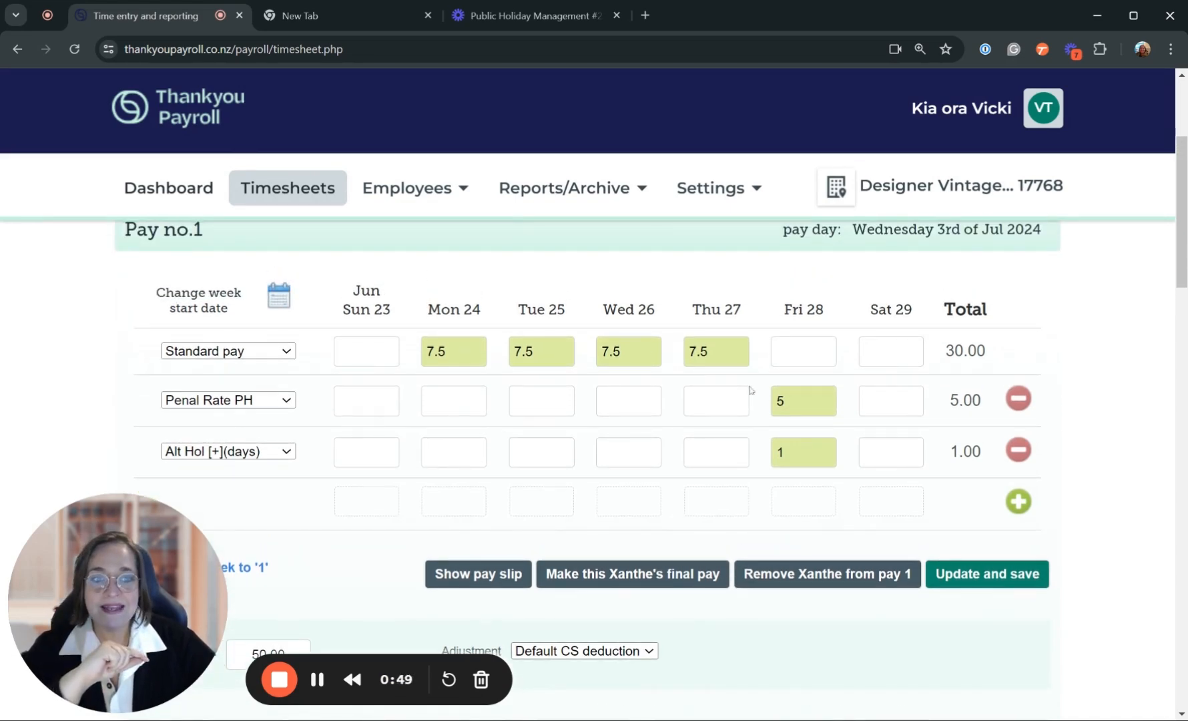
click(803, 401)
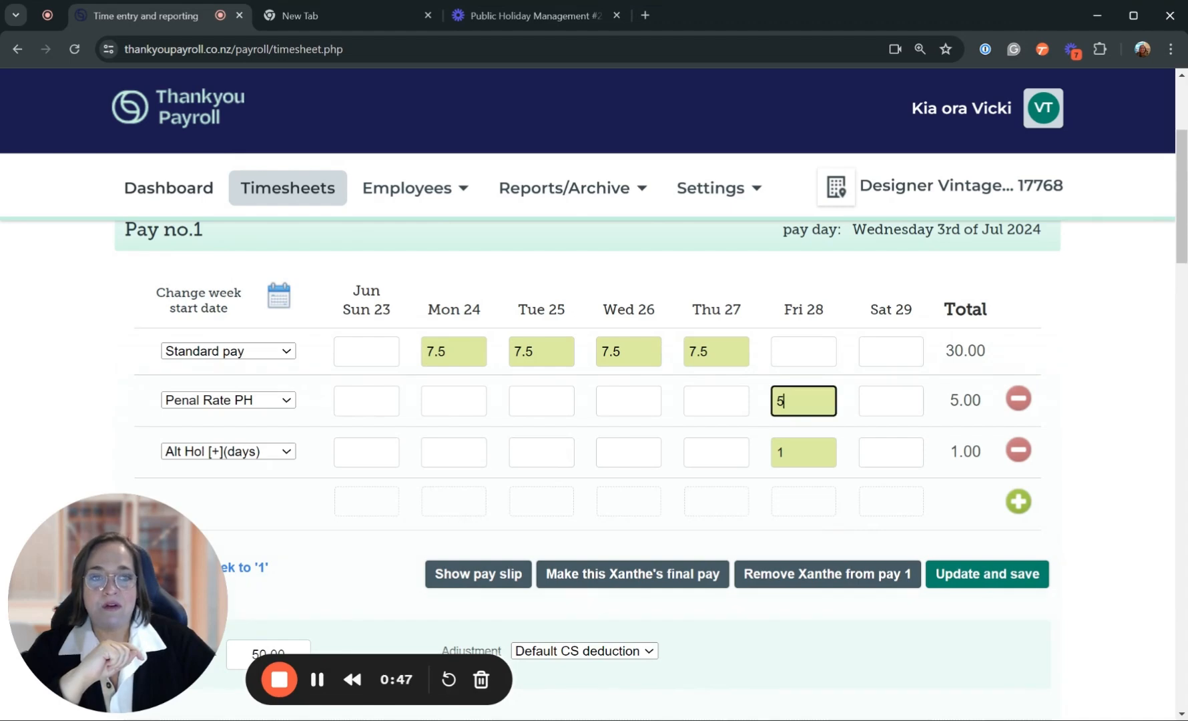
scroll(587, 467, down, 2)
scroll(587, 467, down, 1)
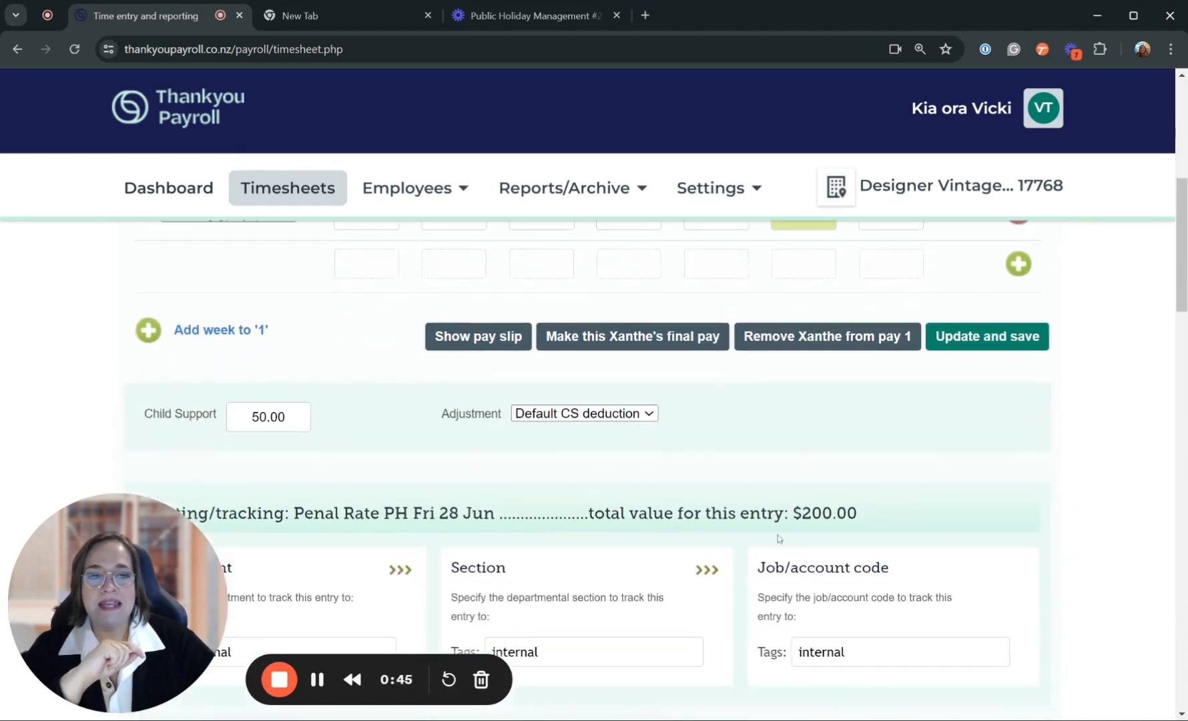
scroll(822, 515, up, 3)
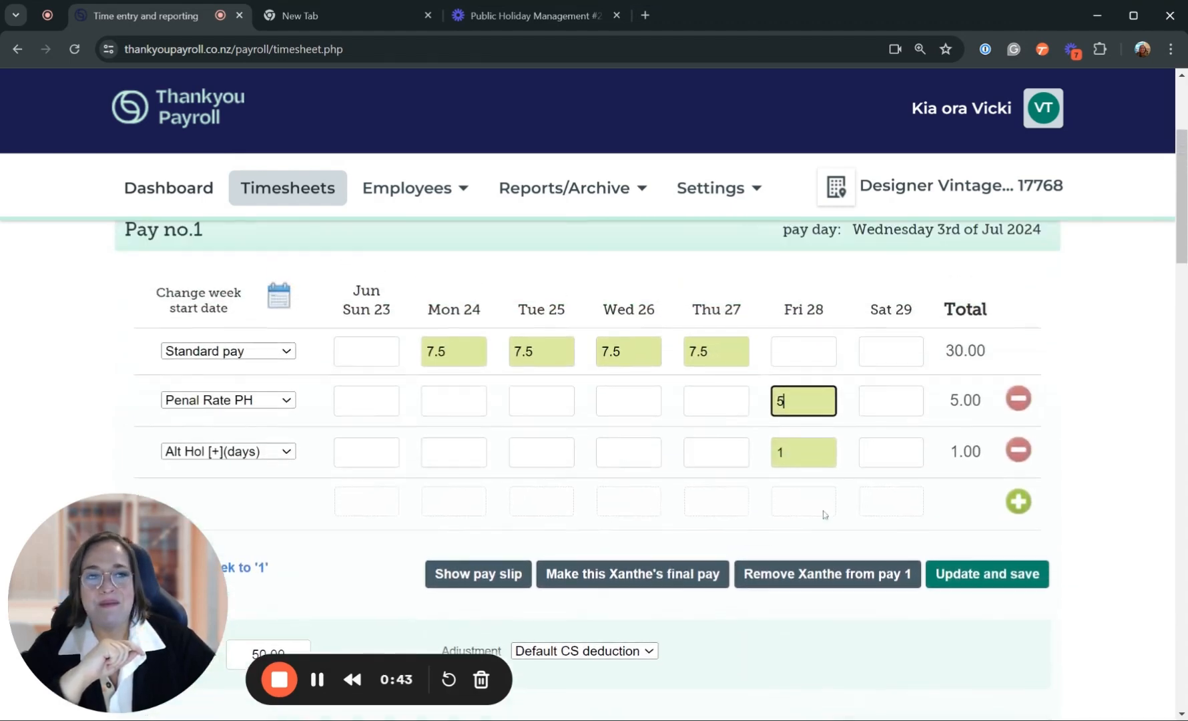
- Check the costing/tracking value of the Alt Hol entry on Fri 28 and save the timesheet again
click(801, 456)
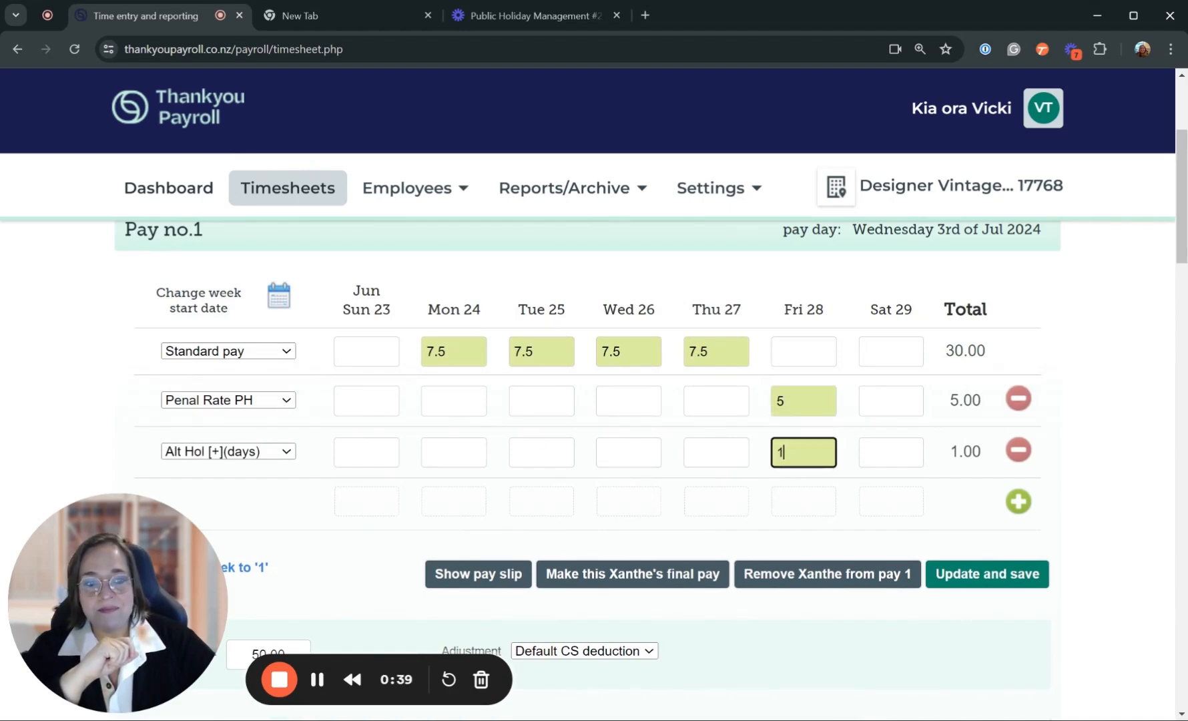
scroll(805, 477, down, 1)
scroll(805, 477, down, 3)
scroll(805, 493, up, 2)
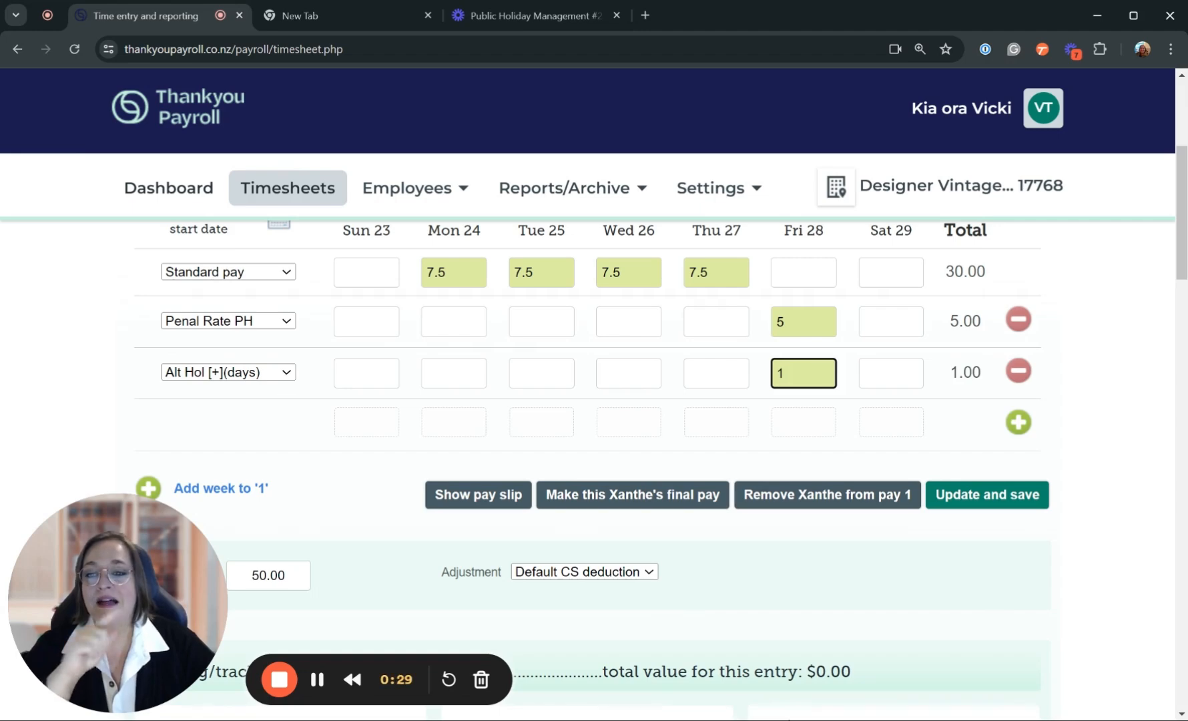
click(975, 505)
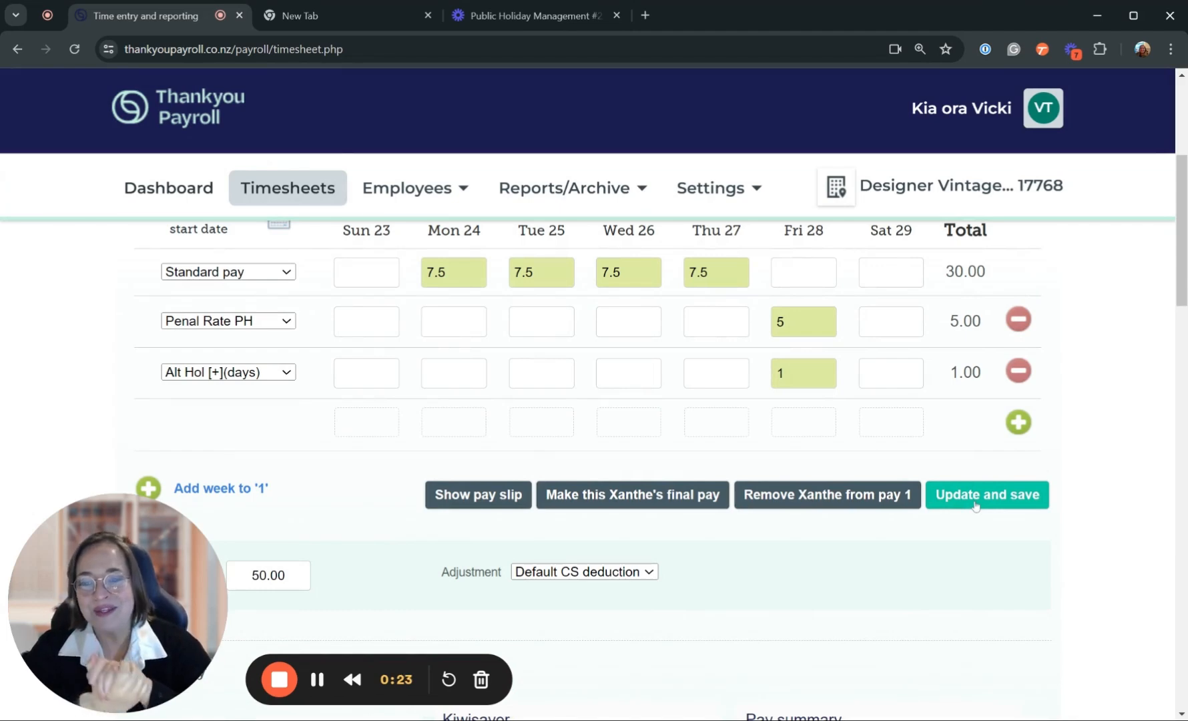